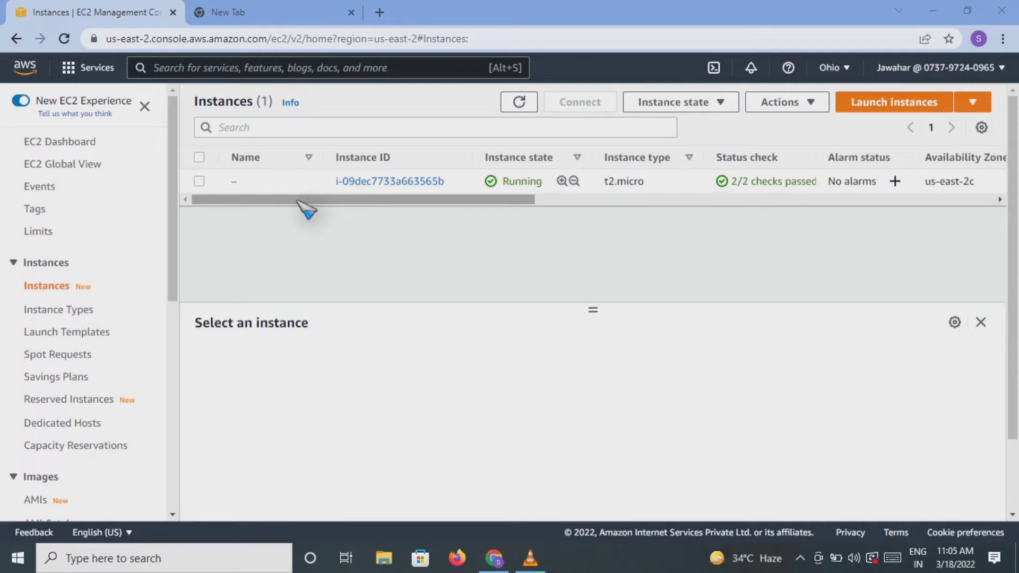
# Check the running t2.micro instance's availability zone in the instances list and select that instance.
pyautogui.moveTo(297, 200); pyautogui.dragTo(447, 192)
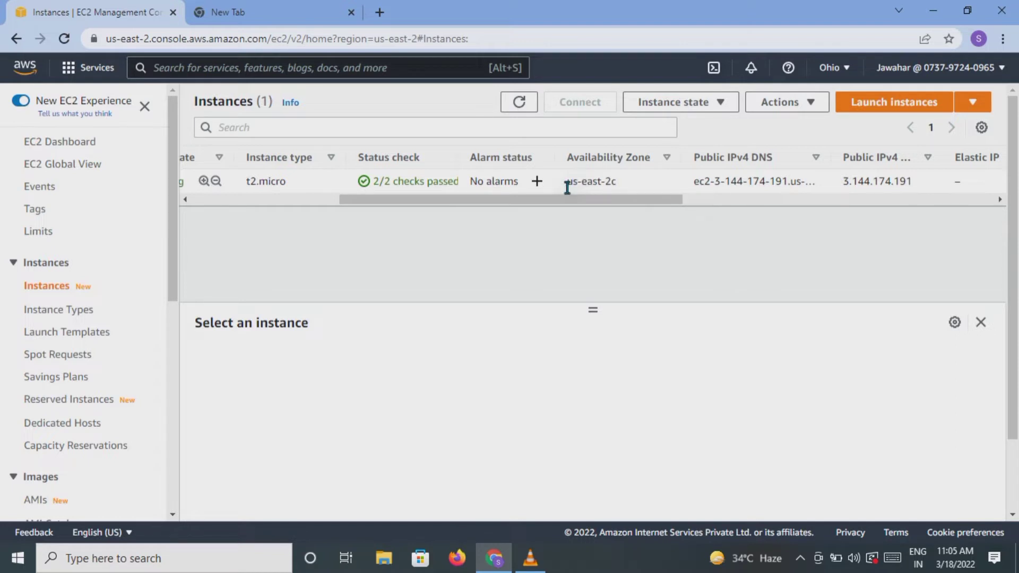
pyautogui.moveTo(565, 186); pyautogui.dragTo(616, 183)
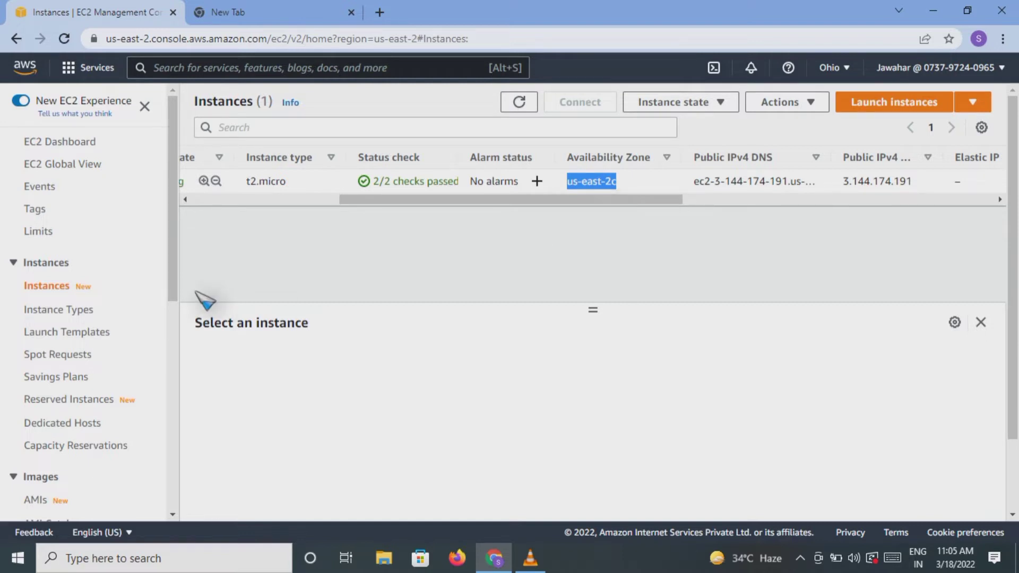
pyautogui.click(385, 197)
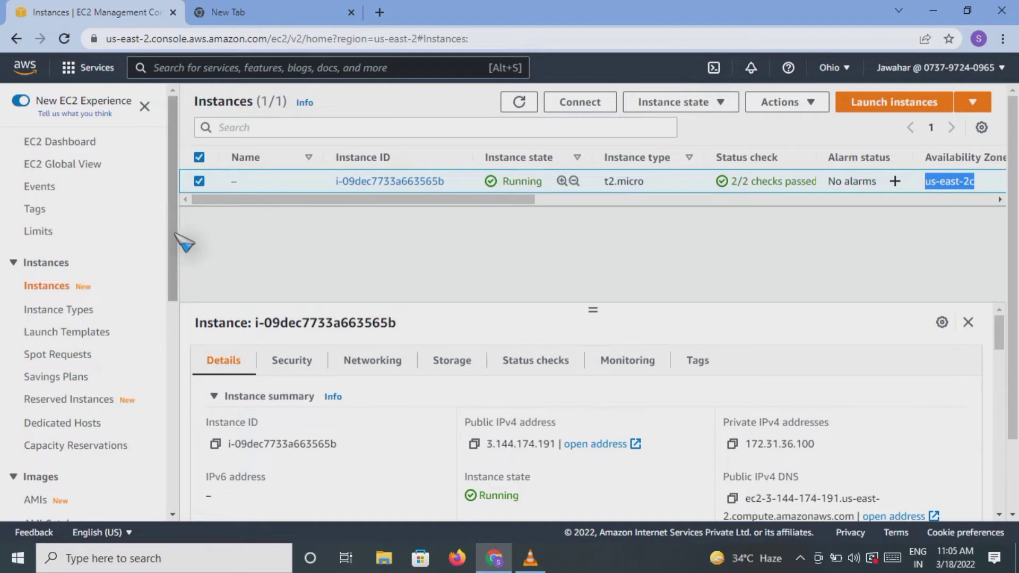
# Open the Elastic Block Store volumes list and examine the size and availability zone of the 8 GiB volume.
pyautogui.moveTo(174, 232); pyautogui.dragTo(153, 383)
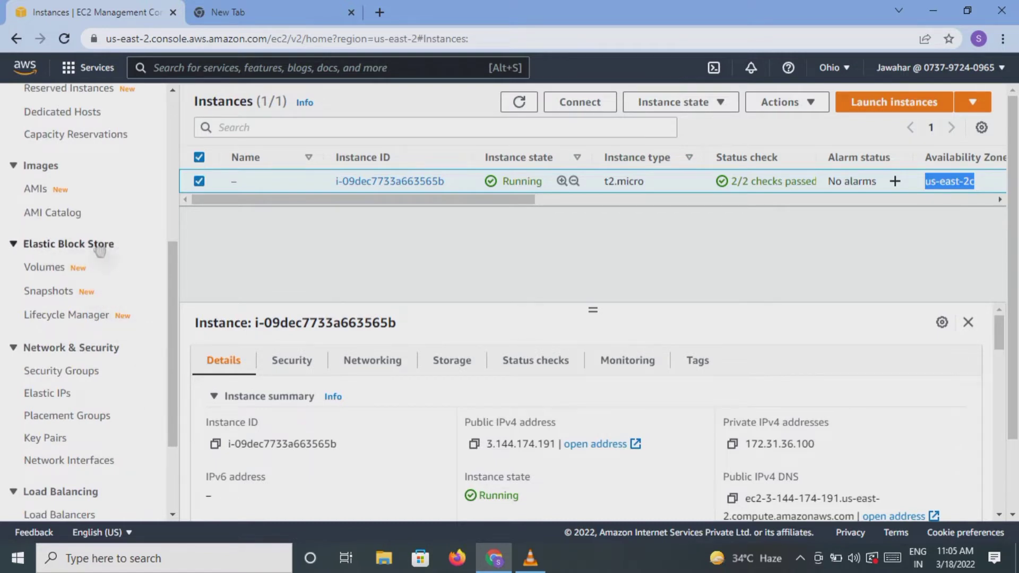
pyautogui.click(46, 266)
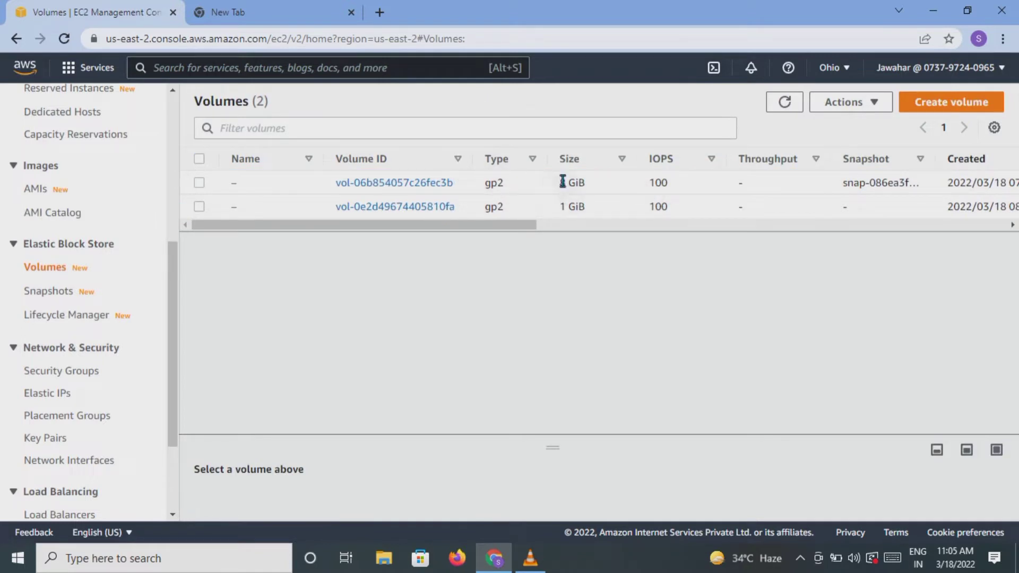
pyautogui.moveTo(562, 182); pyautogui.dragTo(584, 183)
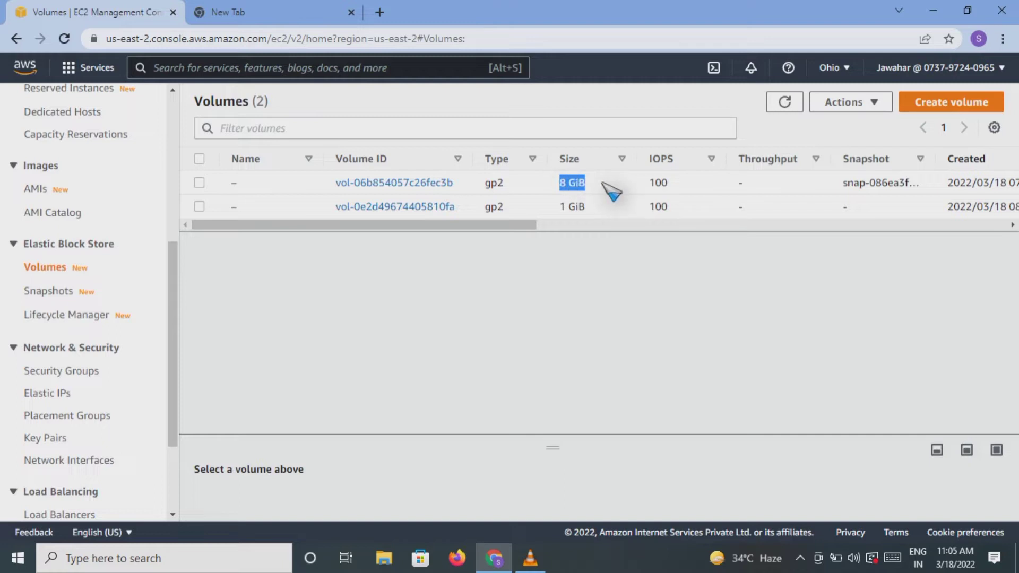
pyautogui.click(603, 183)
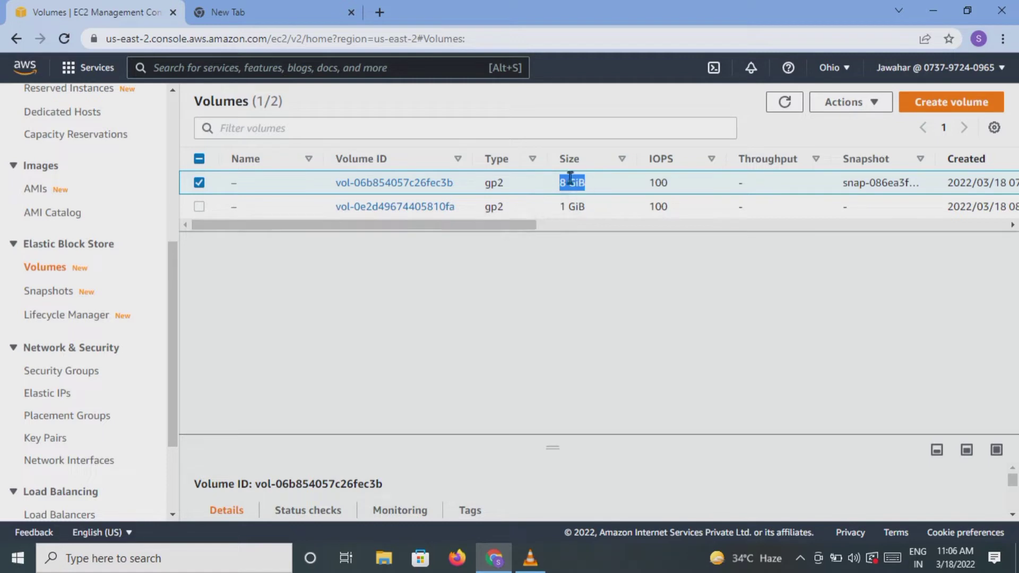
pyautogui.moveTo(530, 225); pyautogui.dragTo(576, 224)
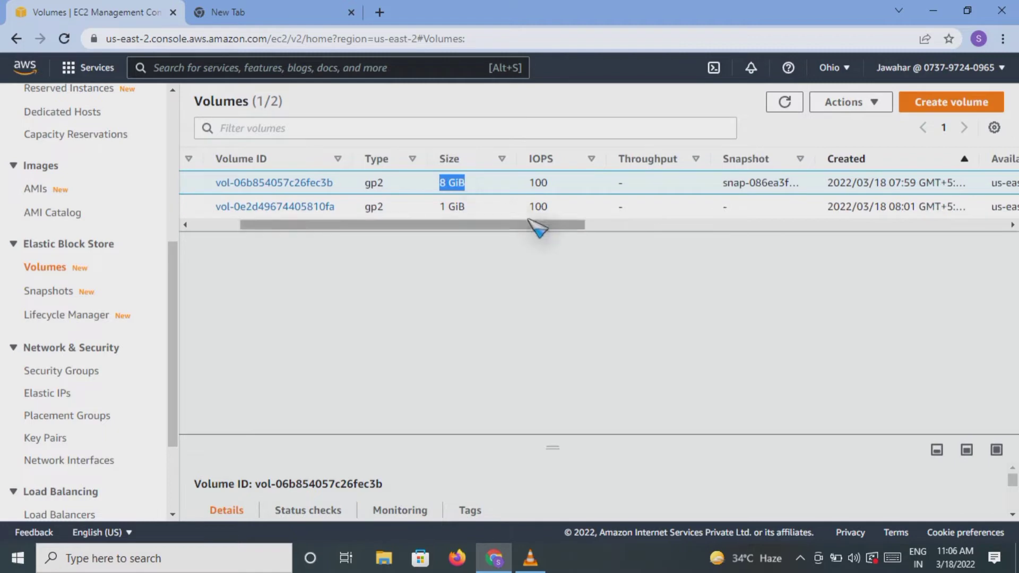
pyautogui.moveTo(527, 225); pyautogui.dragTo(642, 228)
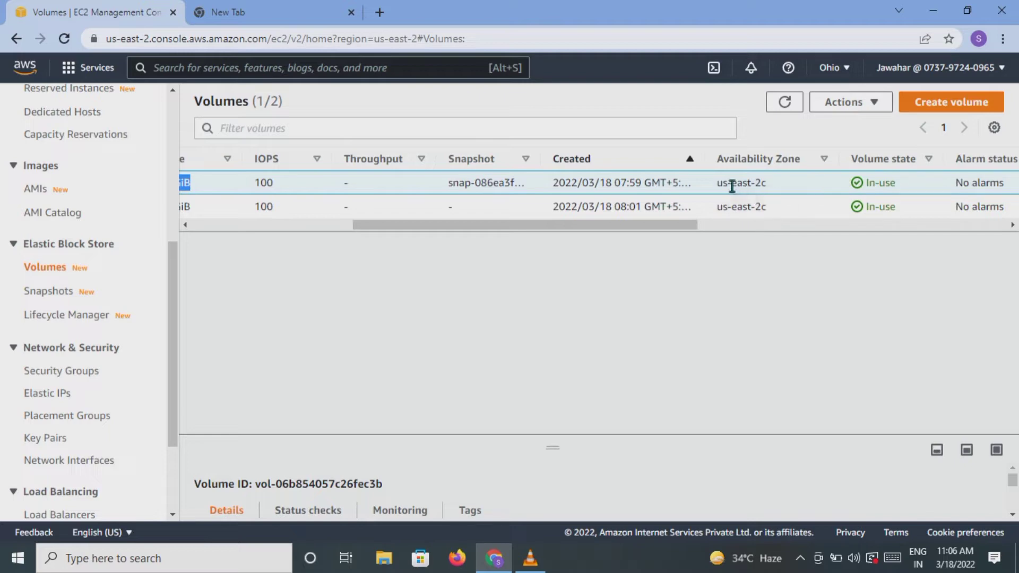
pyautogui.moveTo(682, 226); pyautogui.dragTo(478, 244)
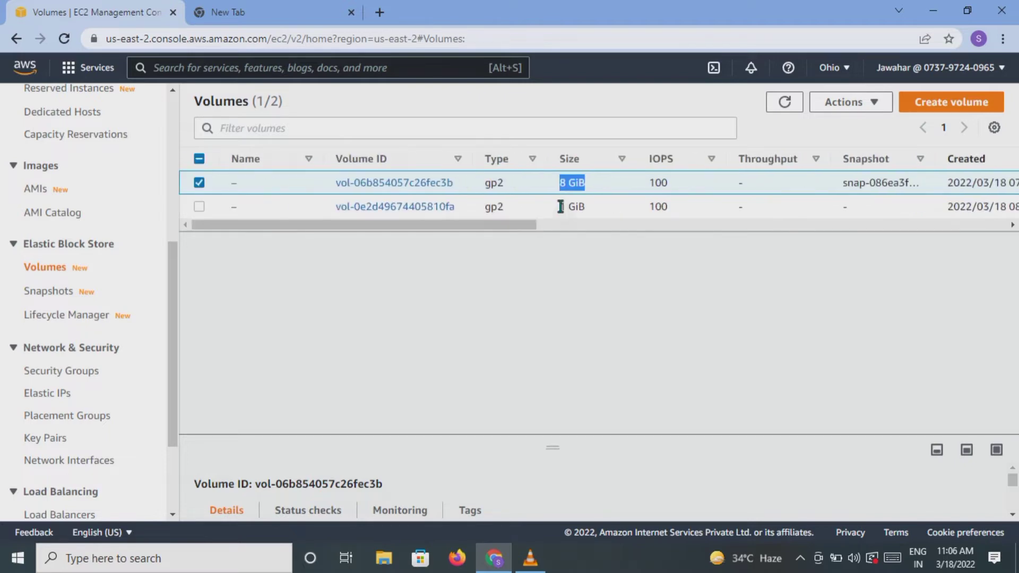
# Select only the 1 GiB volume and check its size and availability zone.
pyautogui.click(198, 206)
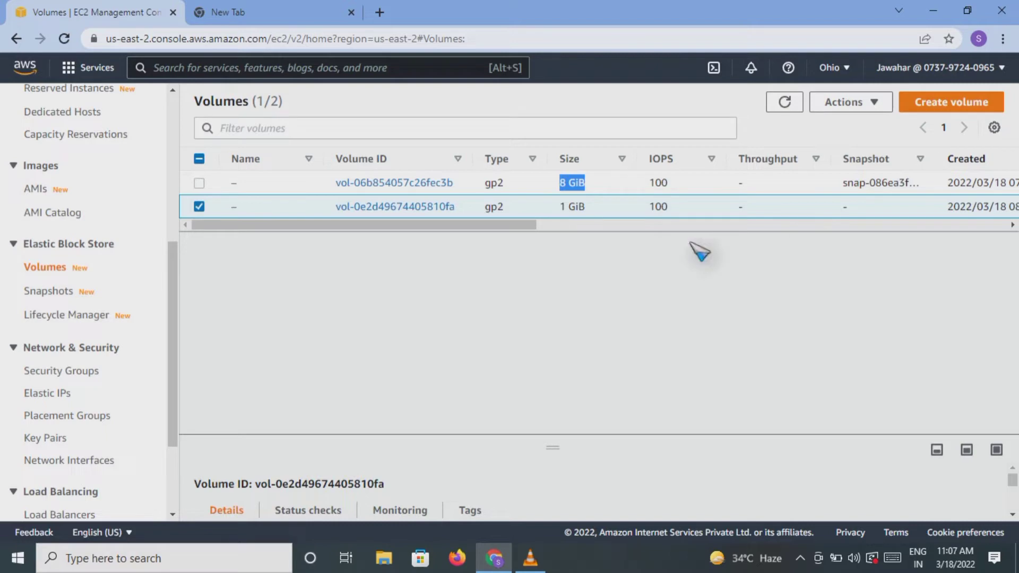
pyautogui.click(564, 206)
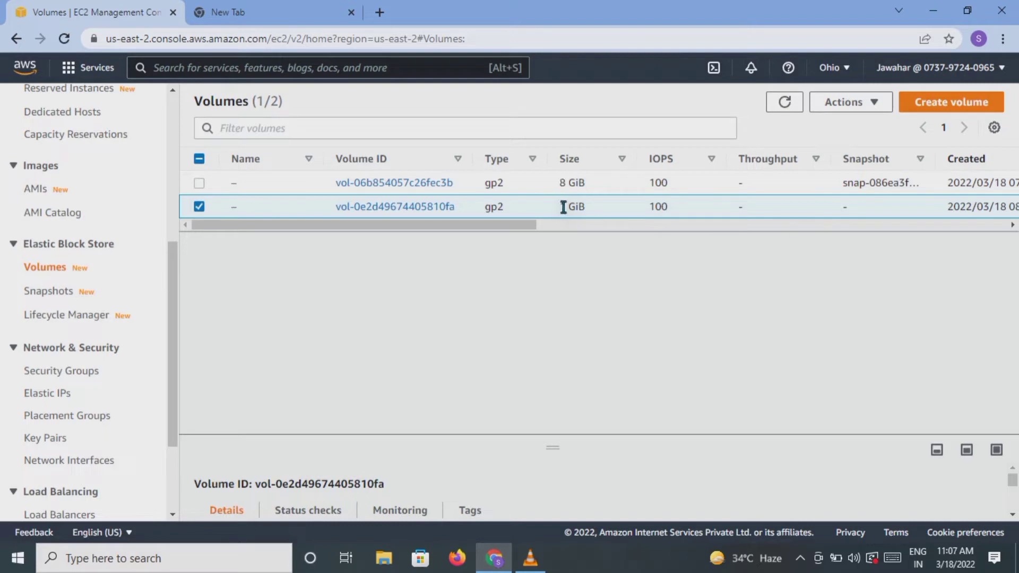
pyautogui.moveTo(561, 207); pyautogui.dragTo(599, 216)
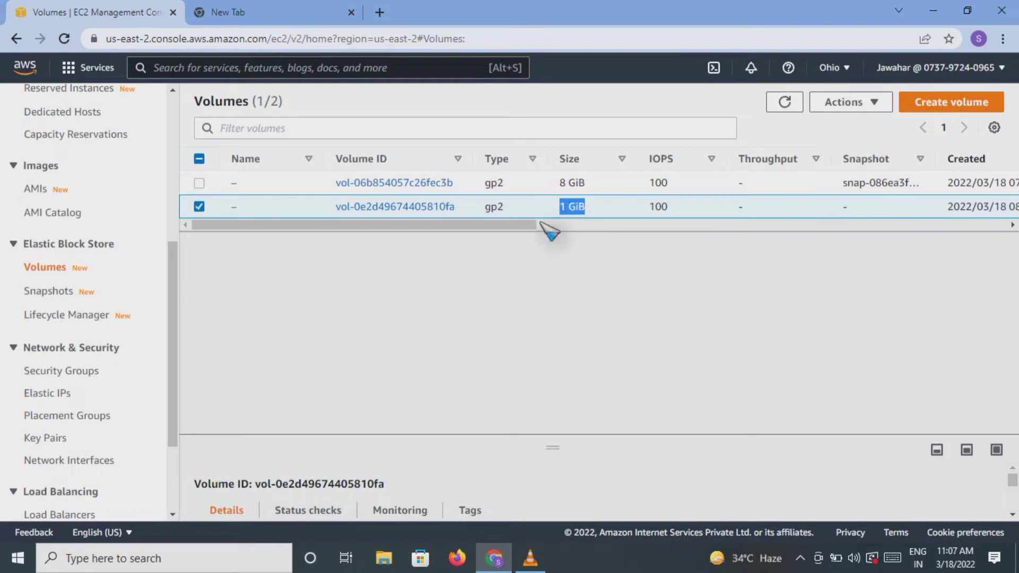
pyautogui.moveTo(526, 228); pyautogui.dragTo(690, 229)
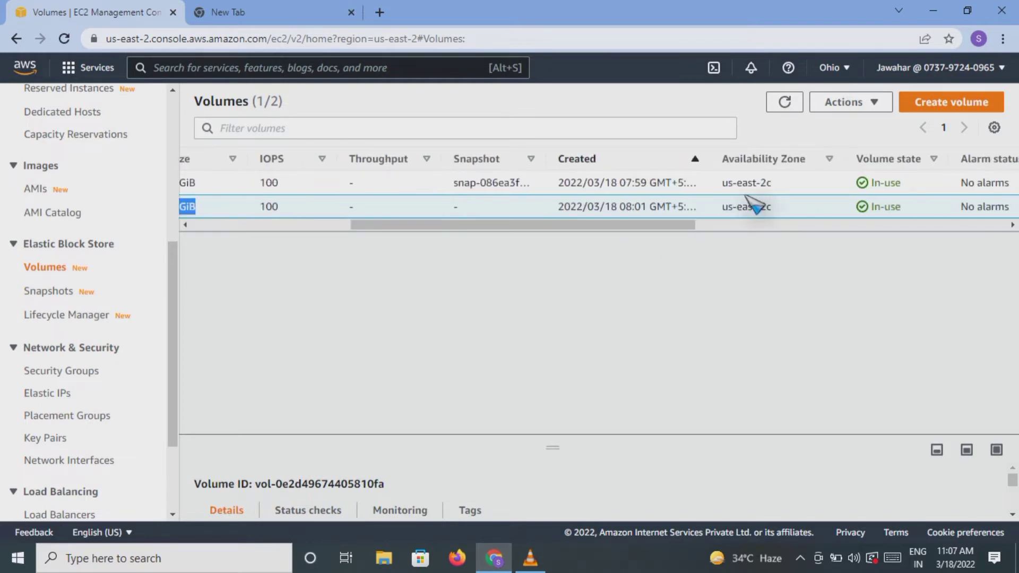
pyautogui.moveTo(667, 224); pyautogui.dragTo(502, 226)
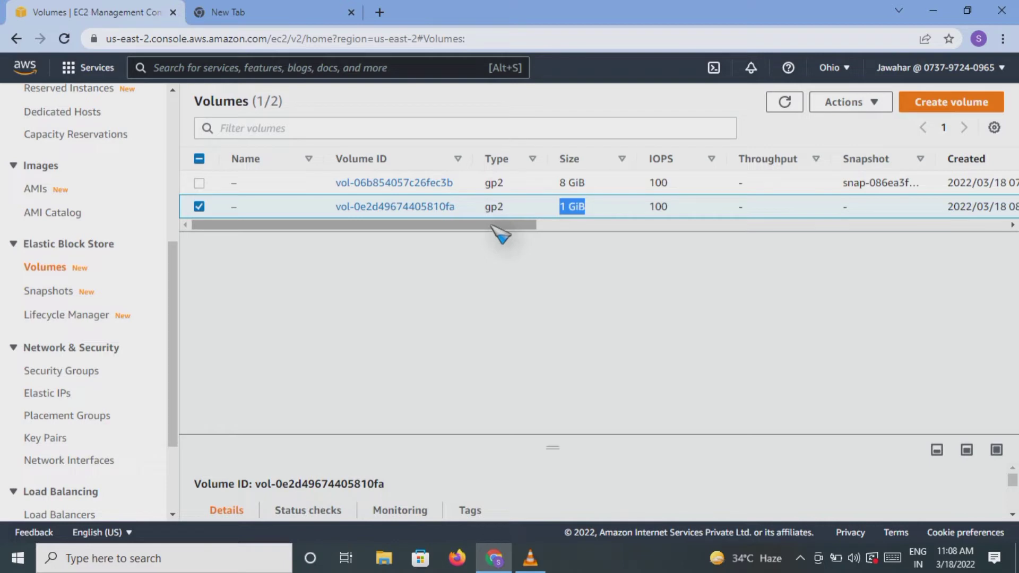
pyautogui.click(488, 225)
pyautogui.moveTo(488, 225); pyautogui.dragTo(551, 230)
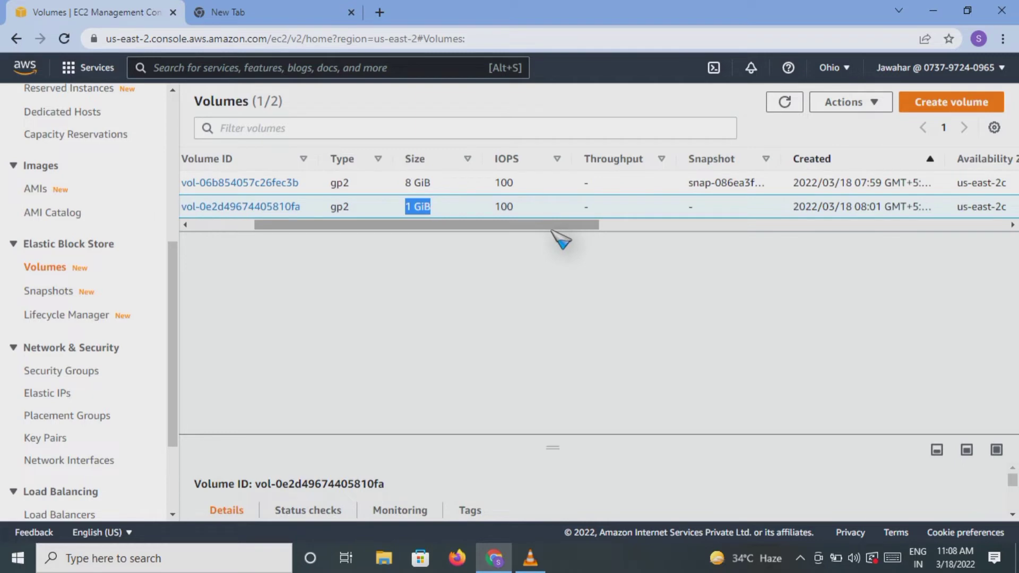
pyautogui.moveTo(561, 240); pyautogui.dragTo(445, 229)
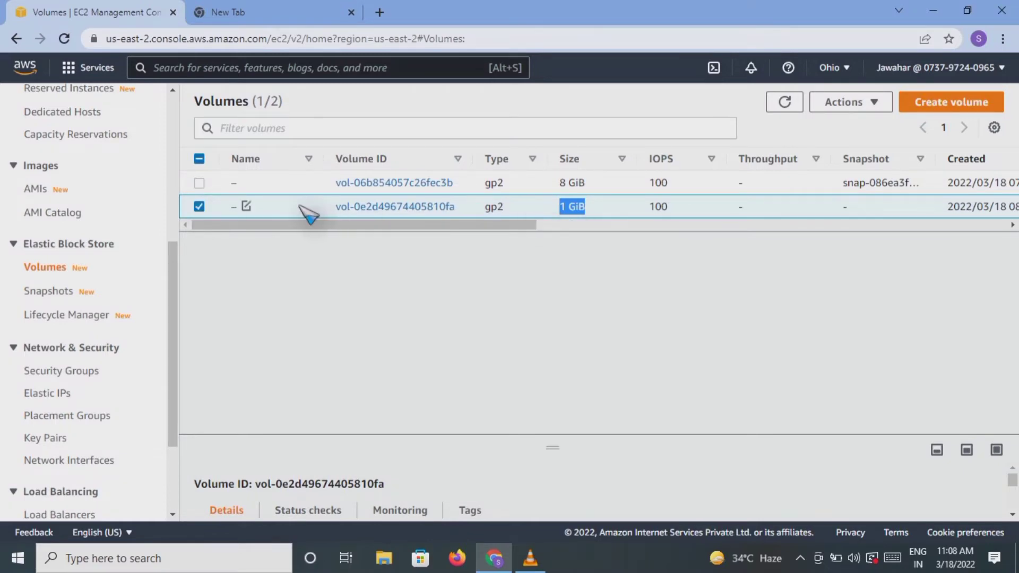
# Create a snapshot of the selected 1 GiB volume with the description DemoSnapshot.
pyautogui.rightClick(372, 210)
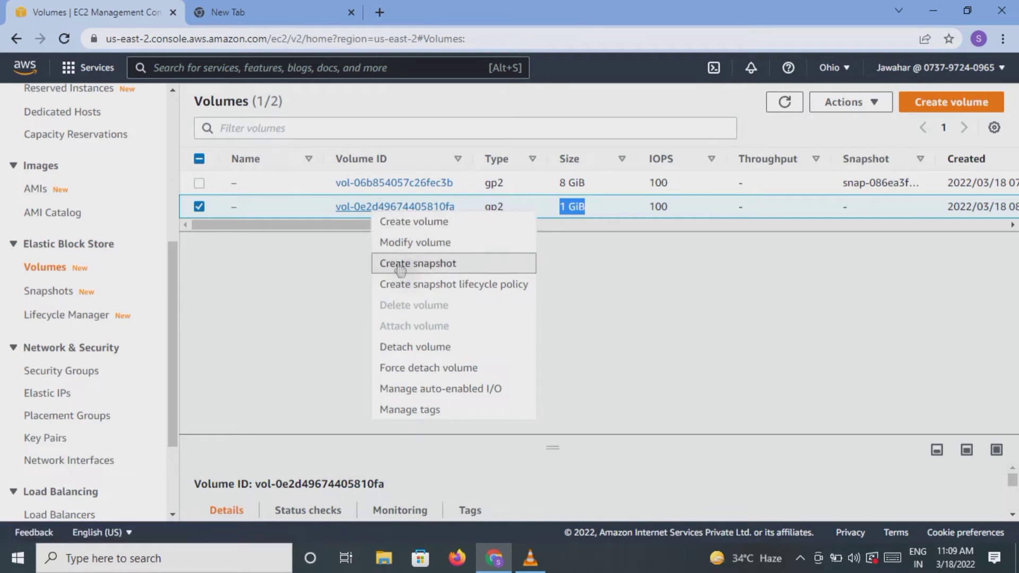
pyautogui.click(875, 103)
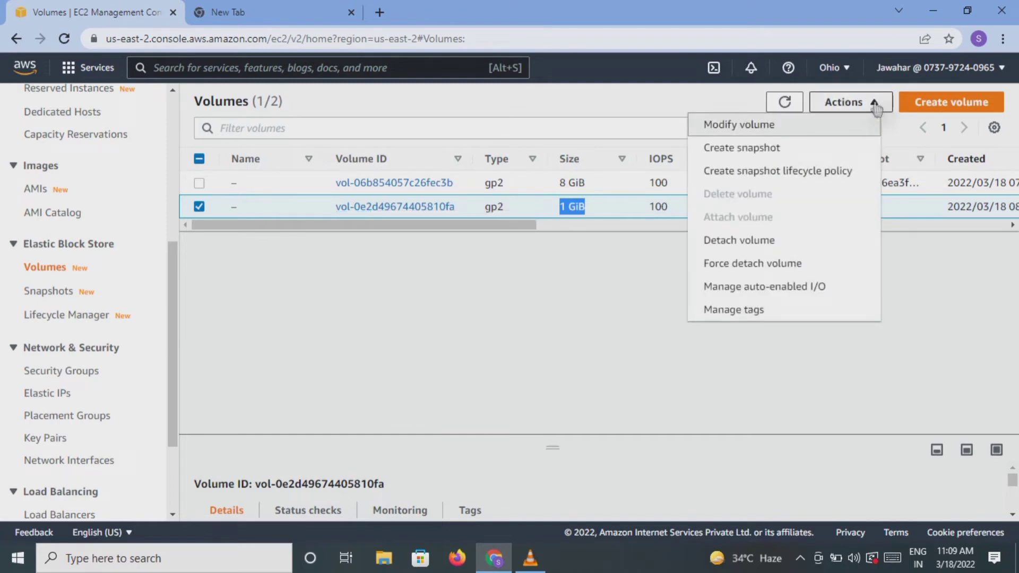
pyautogui.click(761, 154)
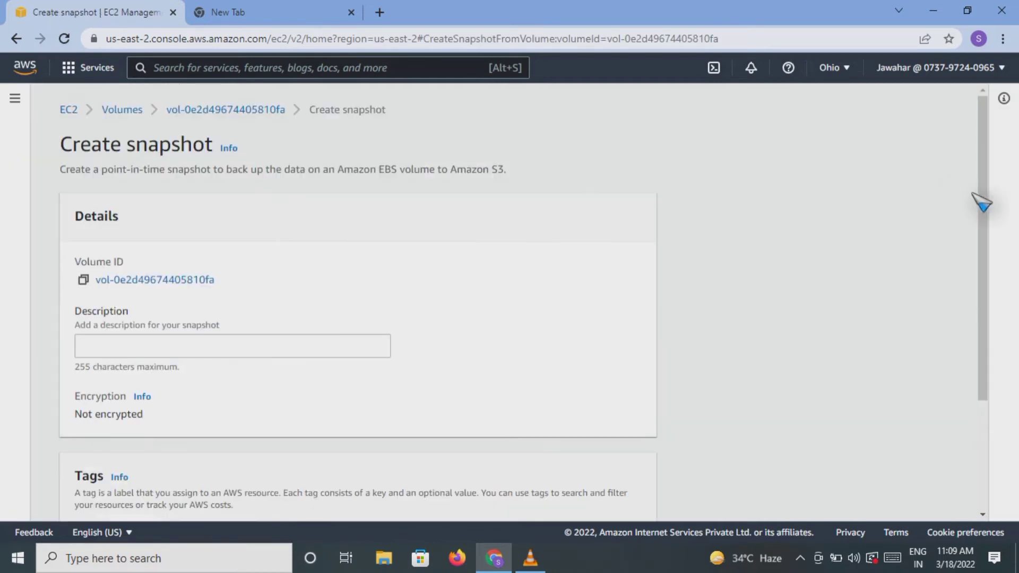
pyautogui.scroll(-2, 253, 309)
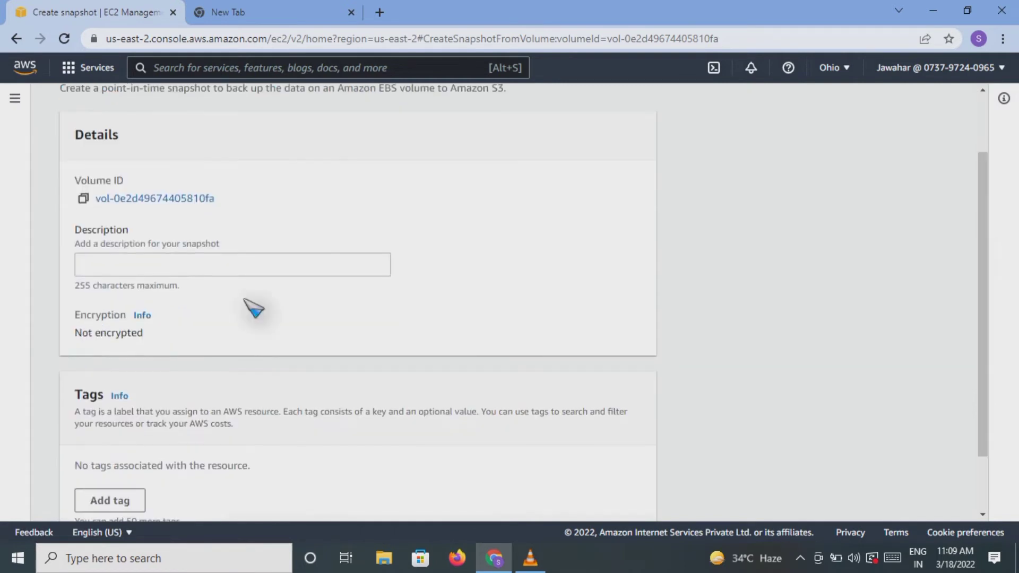
pyautogui.click(136, 264)
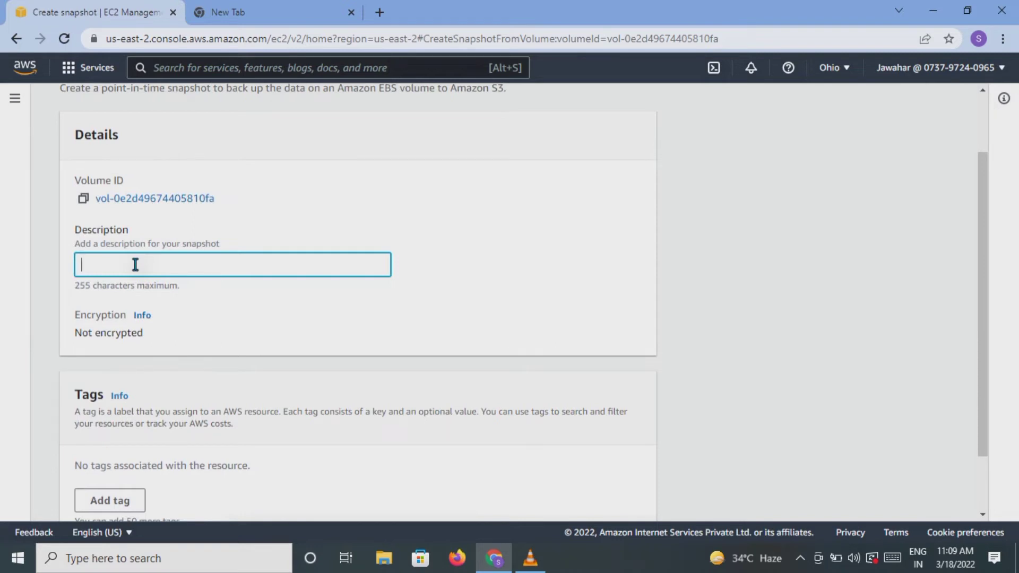
pyautogui.write('DemoSnapshot')
pyautogui.scroll(-1, 977, 365)
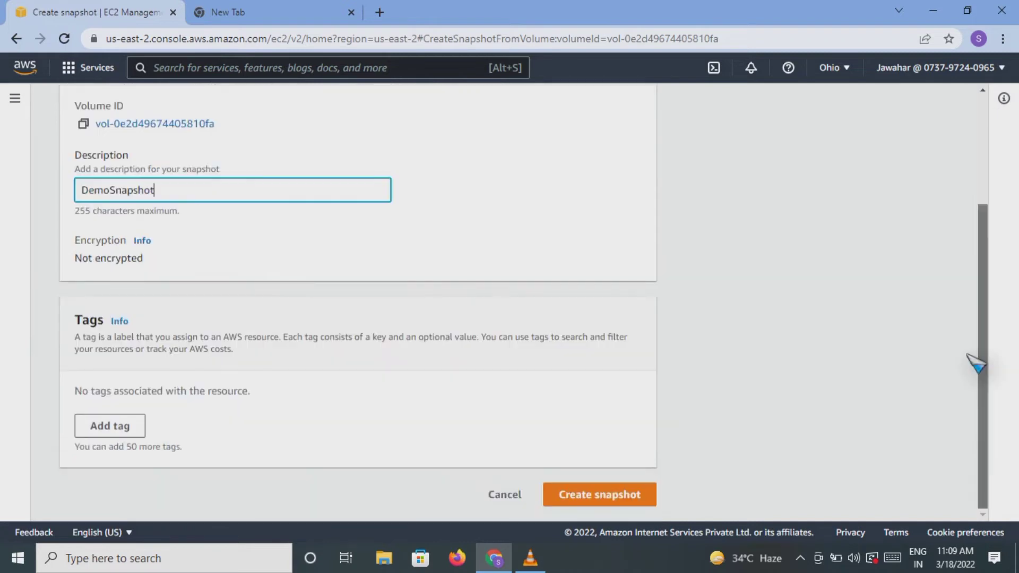
pyautogui.click(576, 498)
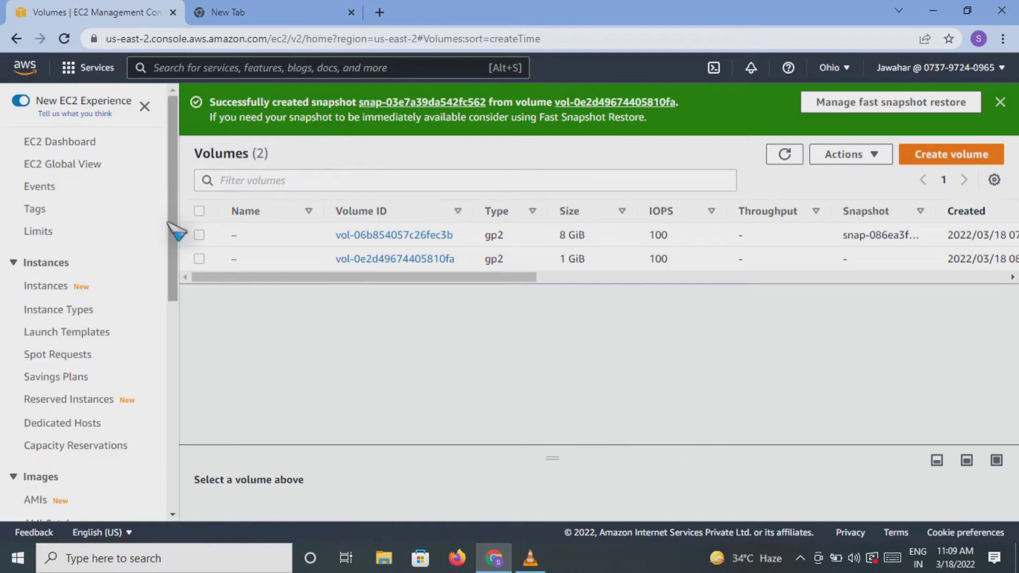
# Check the new DemoSnapshot entry in the snapshots list and compare its size with the source volume in the volumes list.
pyautogui.moveTo(173, 226); pyautogui.dragTo(169, 325)
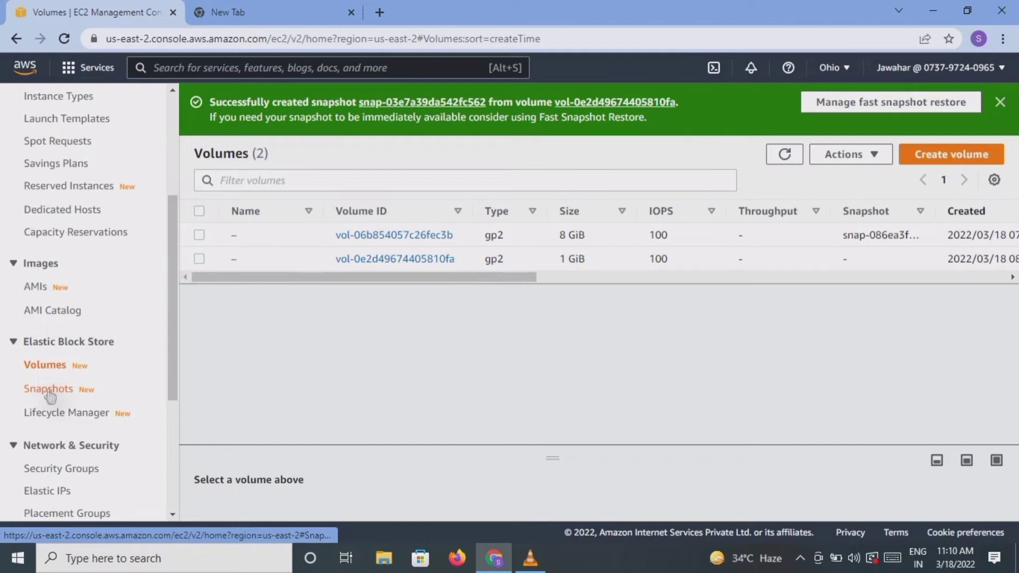
pyautogui.click(49, 390)
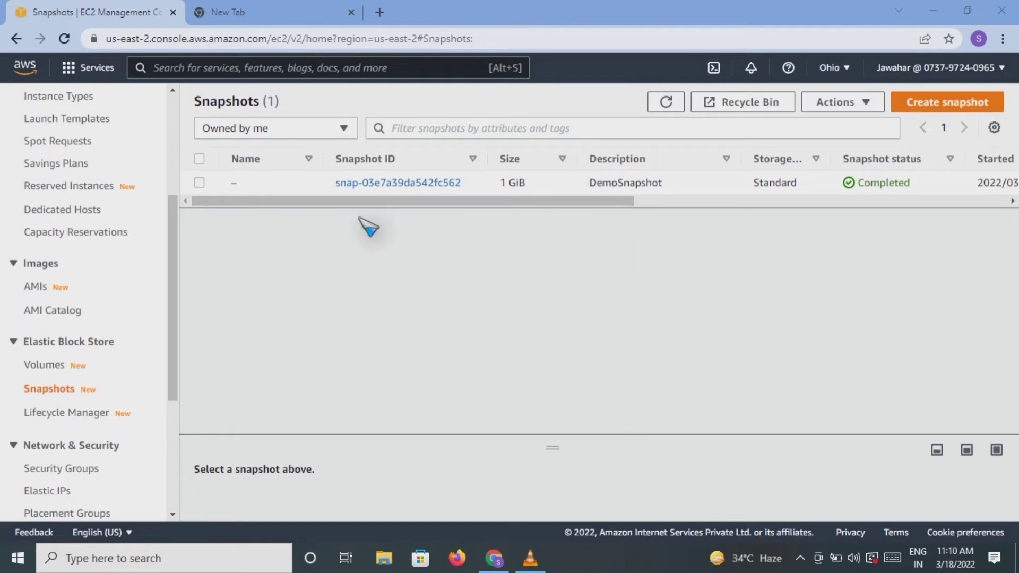
pyautogui.click(53, 368)
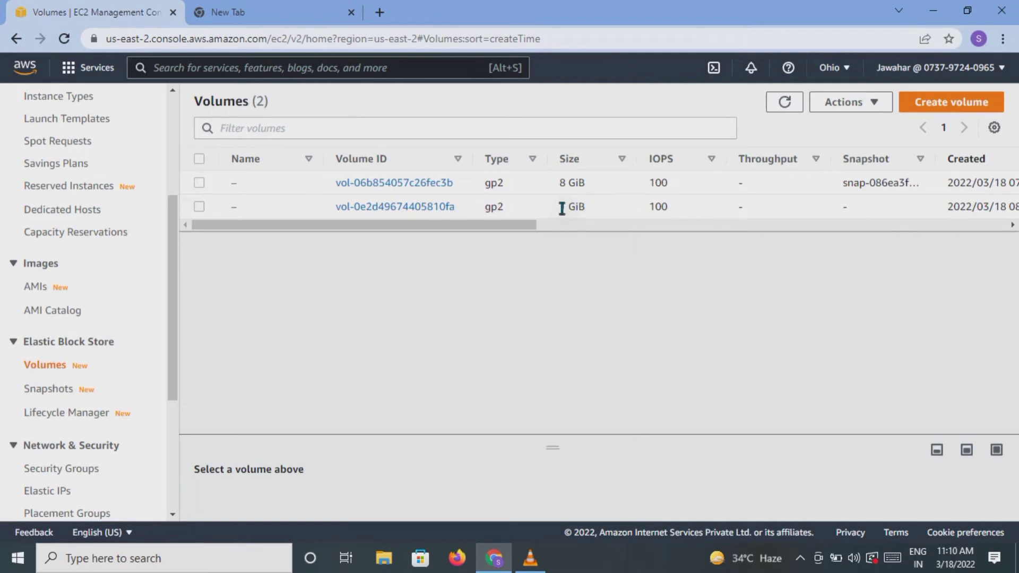
pyautogui.click(48, 389)
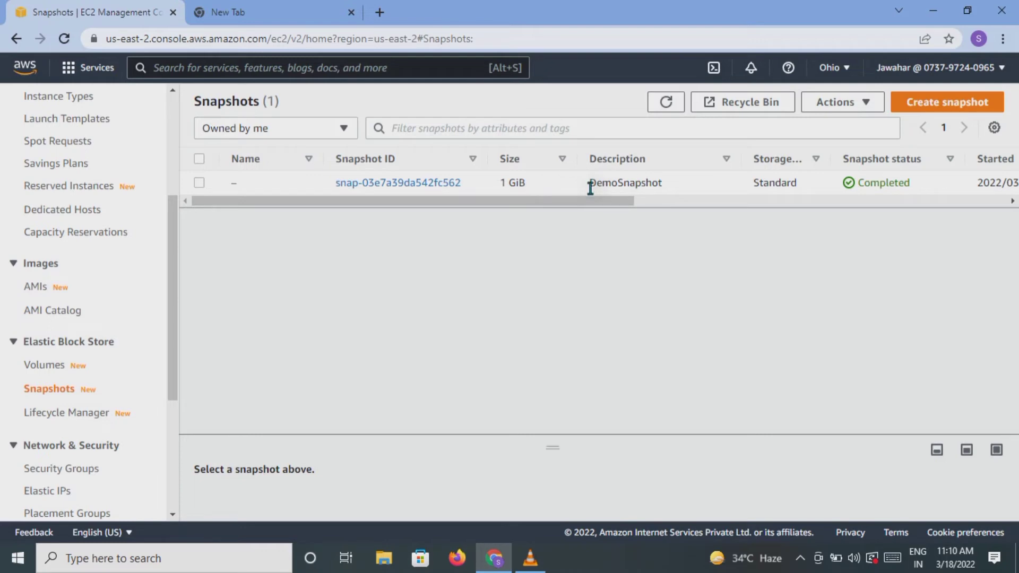
pyautogui.moveTo(614, 202); pyautogui.dragTo(578, 205)
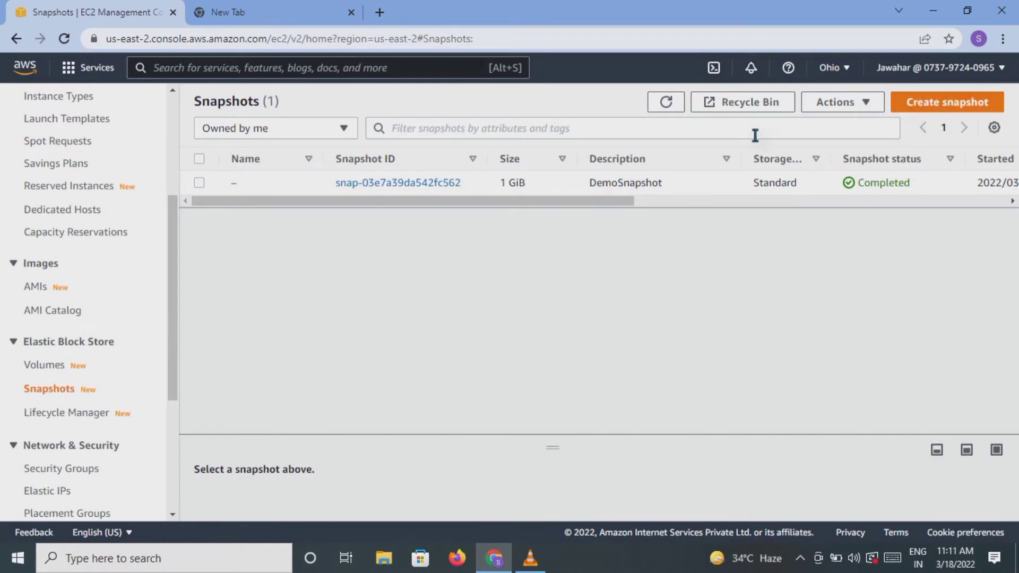
# Open the copy form for DemoSnapshot, examine the available destination regions, and return to the snapshots list without copying.
pyautogui.click(199, 183)
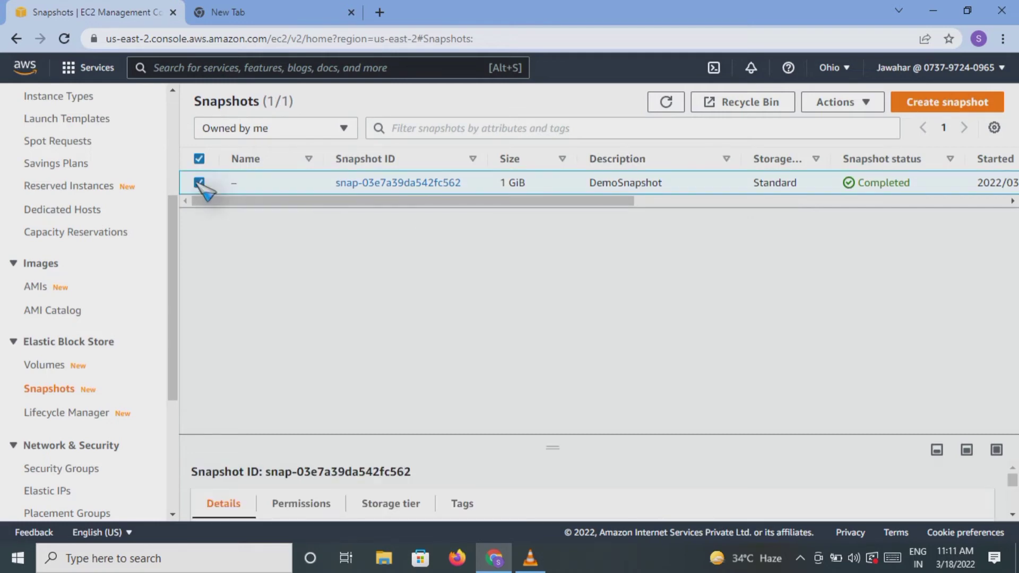
pyautogui.rightClick(401, 184)
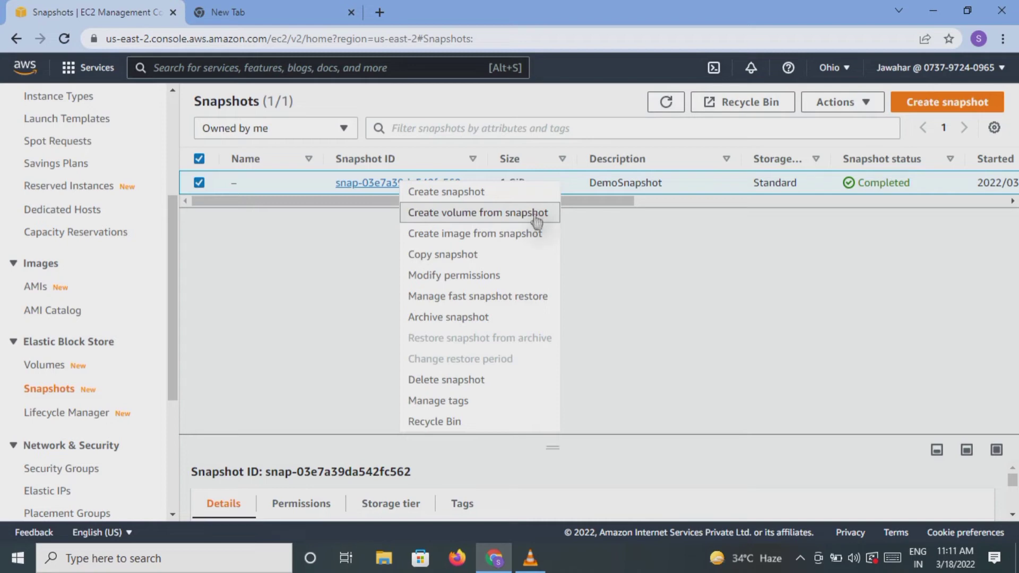
pyautogui.click(445, 255)
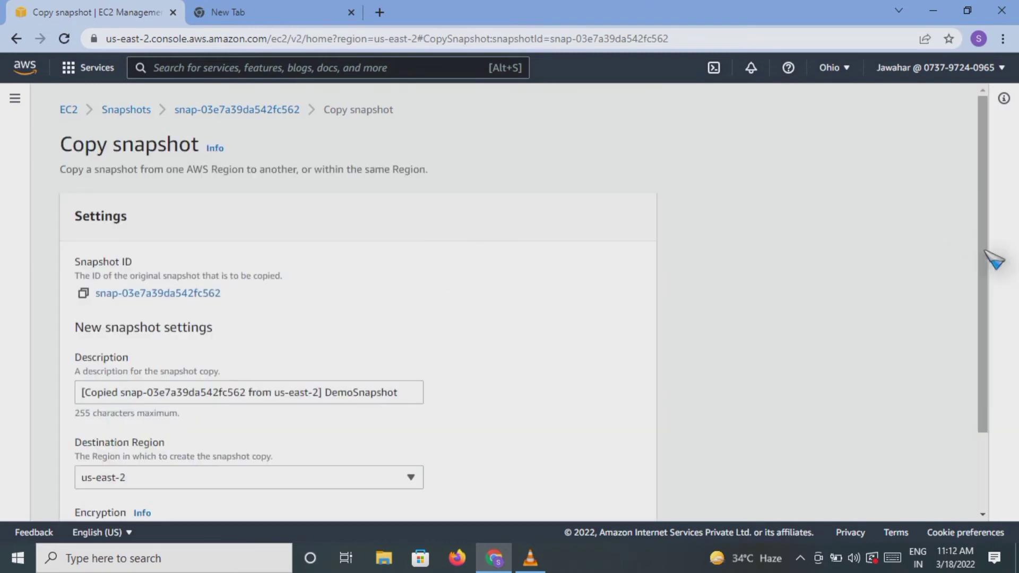
pyautogui.moveTo(985, 251); pyautogui.dragTo(967, 345)
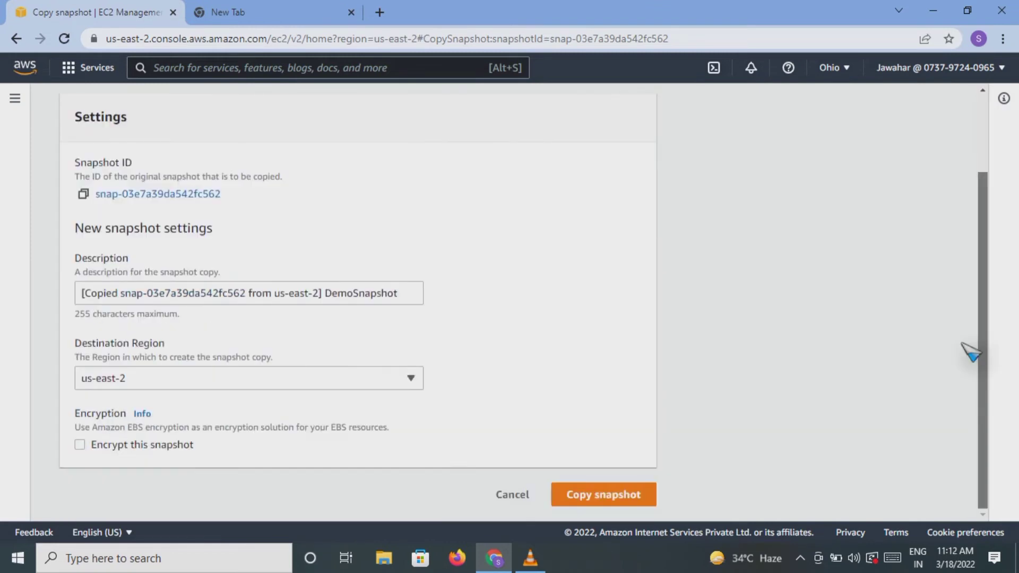
pyautogui.click(375, 378)
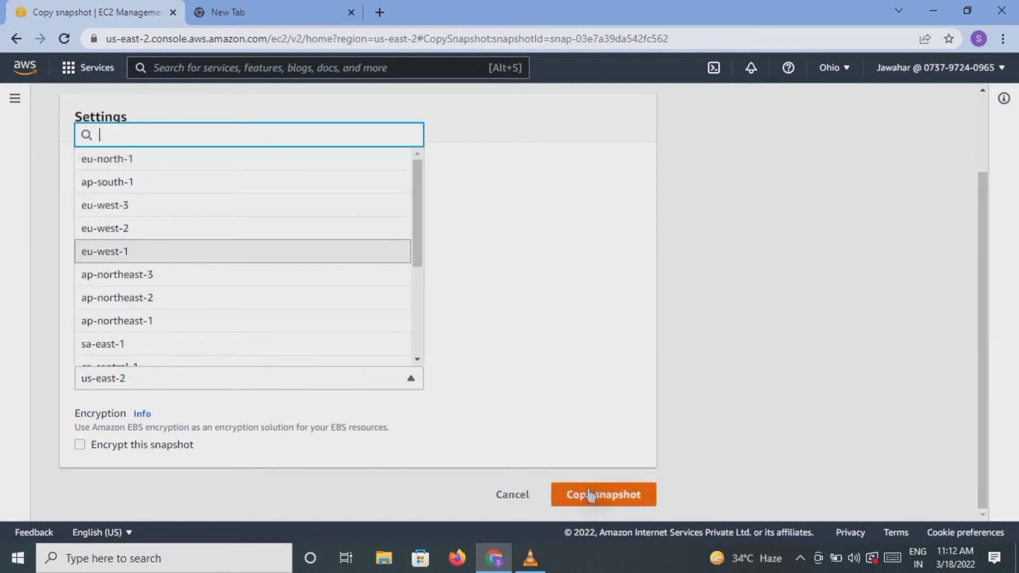
pyautogui.click(614, 260)
pyautogui.moveTo(976, 192); pyautogui.dragTo(919, 137)
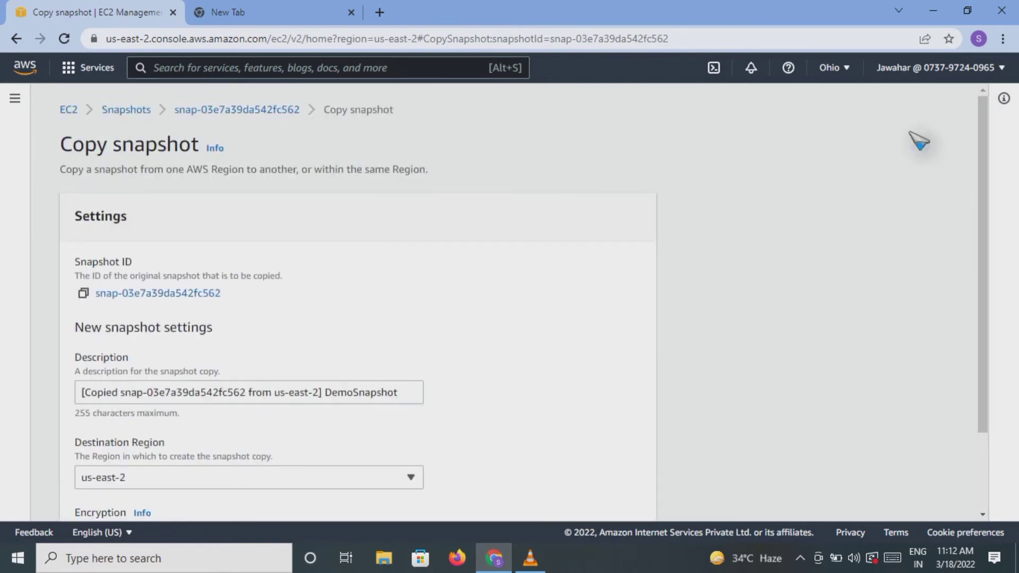
pyautogui.click(200, 111)
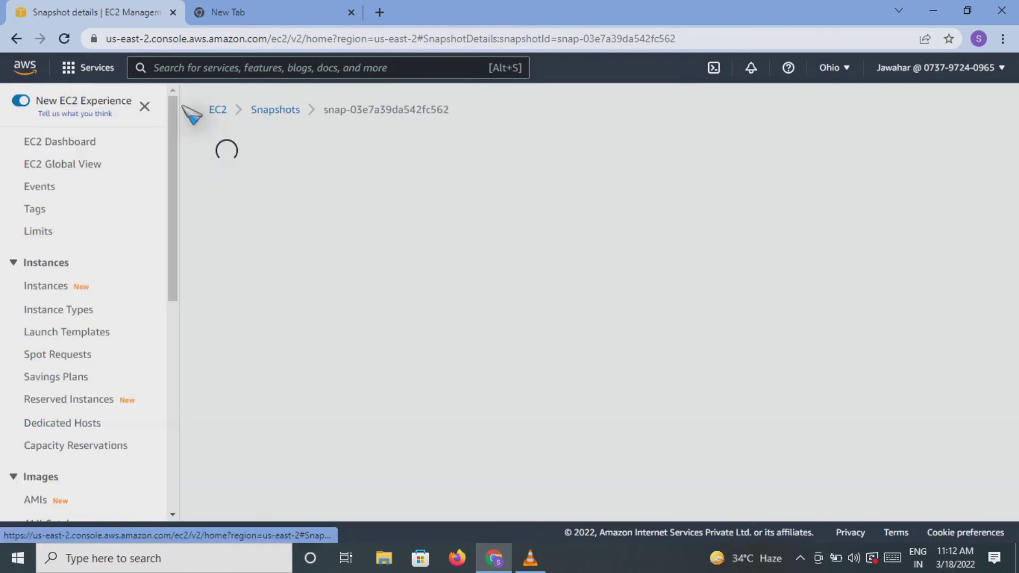
pyautogui.moveTo(178, 266); pyautogui.dragTo(173, 428)
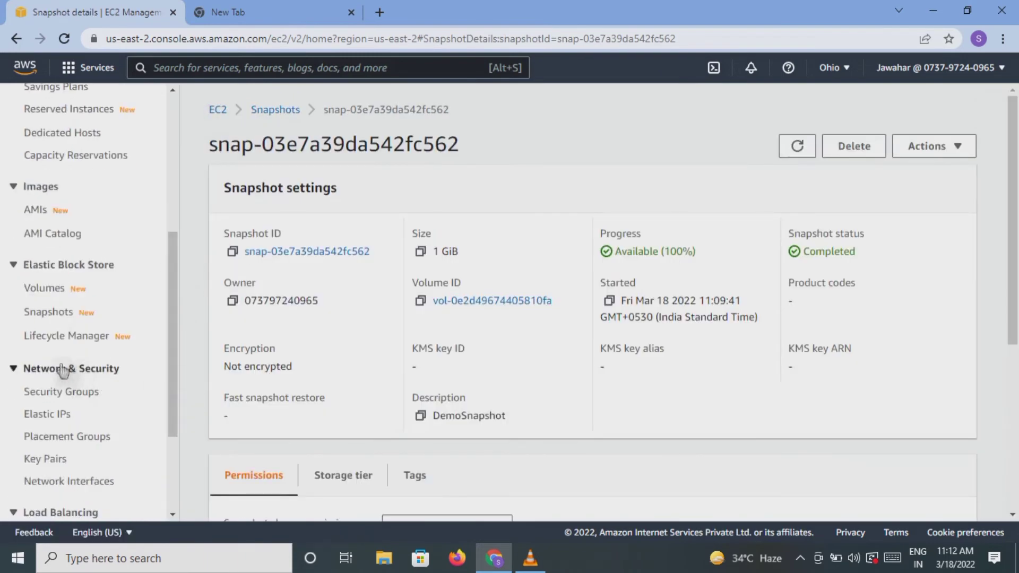
pyautogui.click(53, 315)
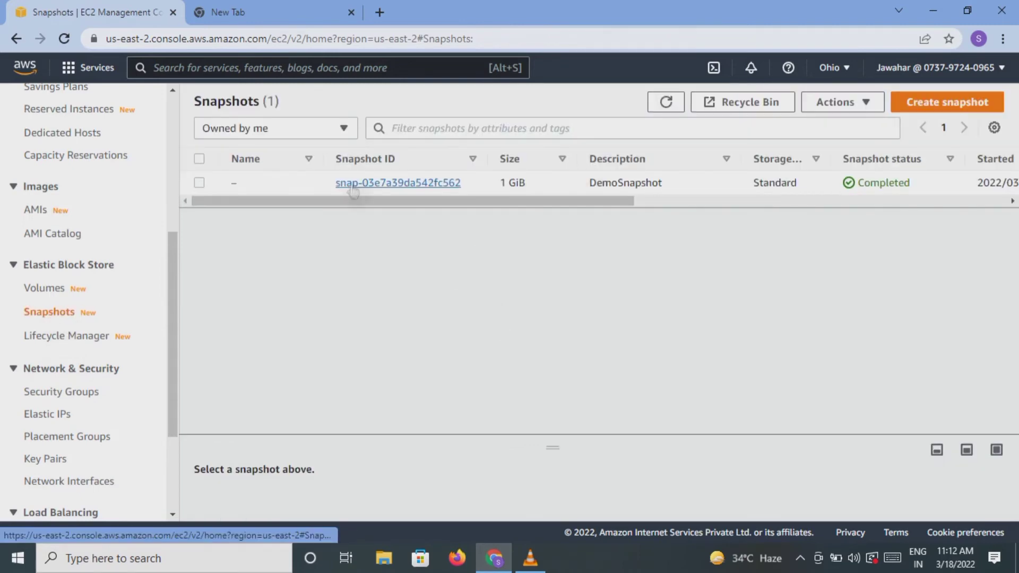
# Start creating a volume from DemoSnapshot and bring up its volume settings.
pyautogui.rightClick(353, 189)
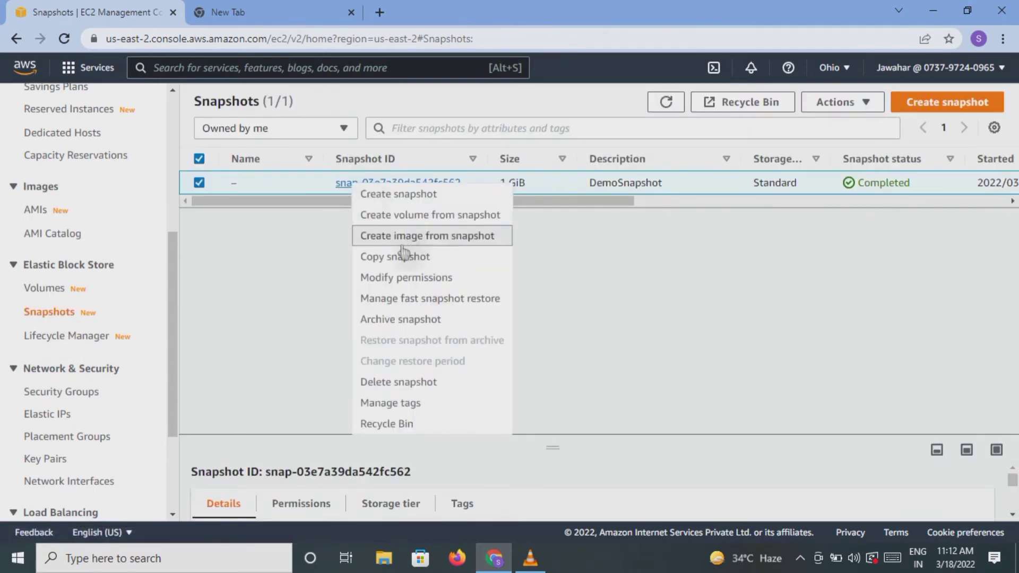
pyautogui.click(409, 218)
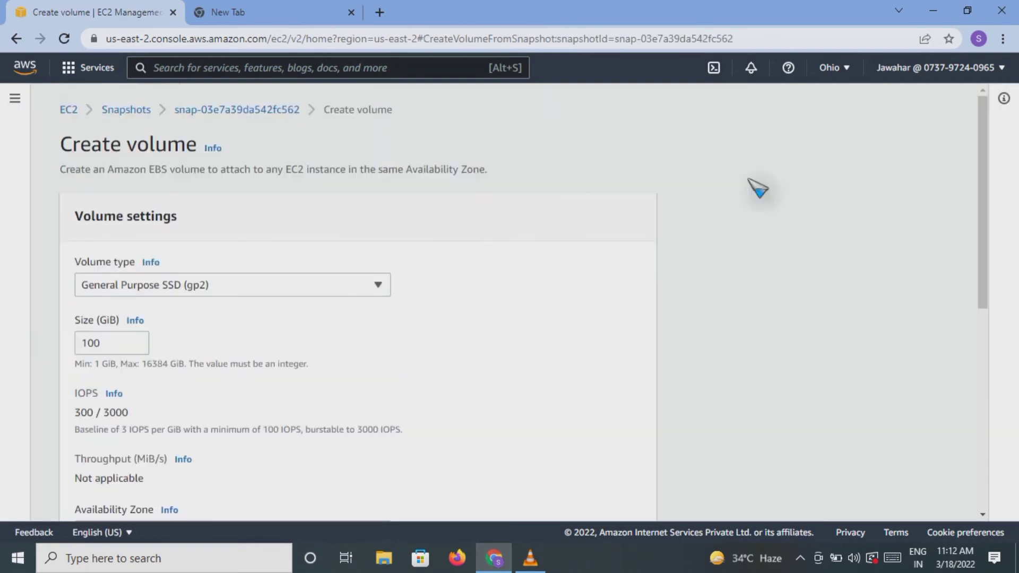
pyautogui.scroll(-3, 978, 306)
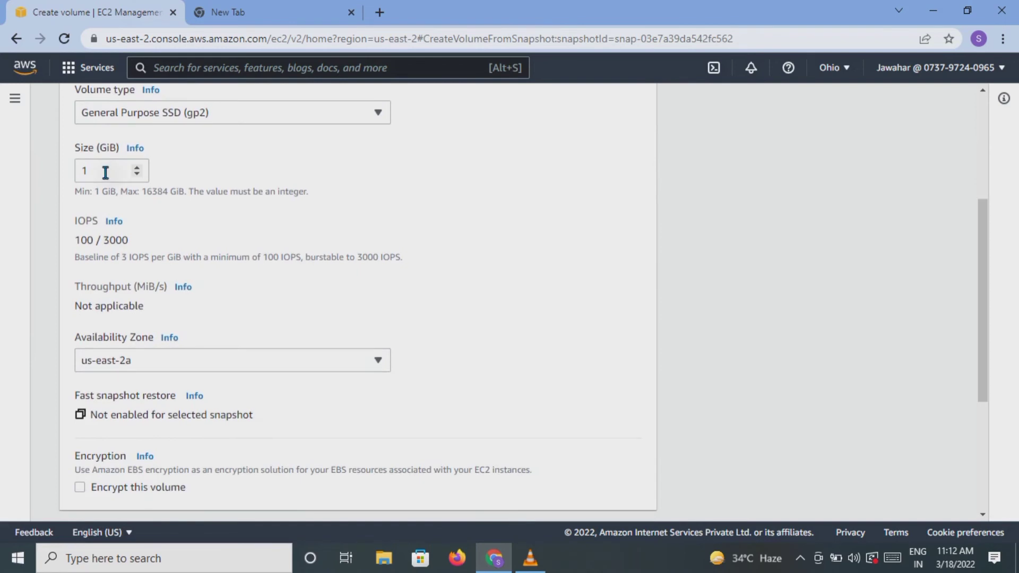
# Try a size of 3 GiB for the new volume and set it back to 1 GiB.
pyautogui.click(136, 168)
pyautogui.click(137, 167)
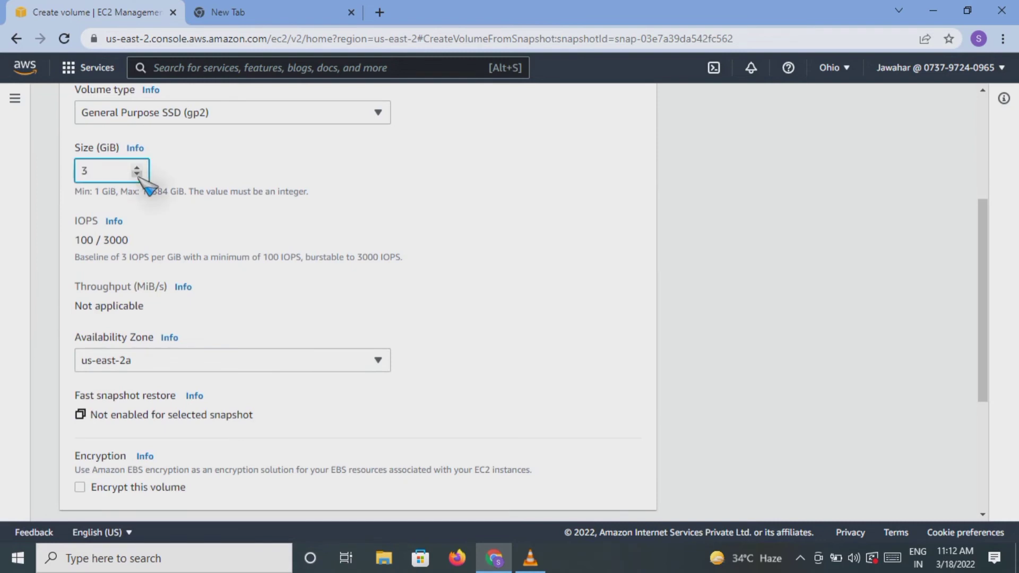
pyautogui.click(137, 174)
pyautogui.click(137, 174)
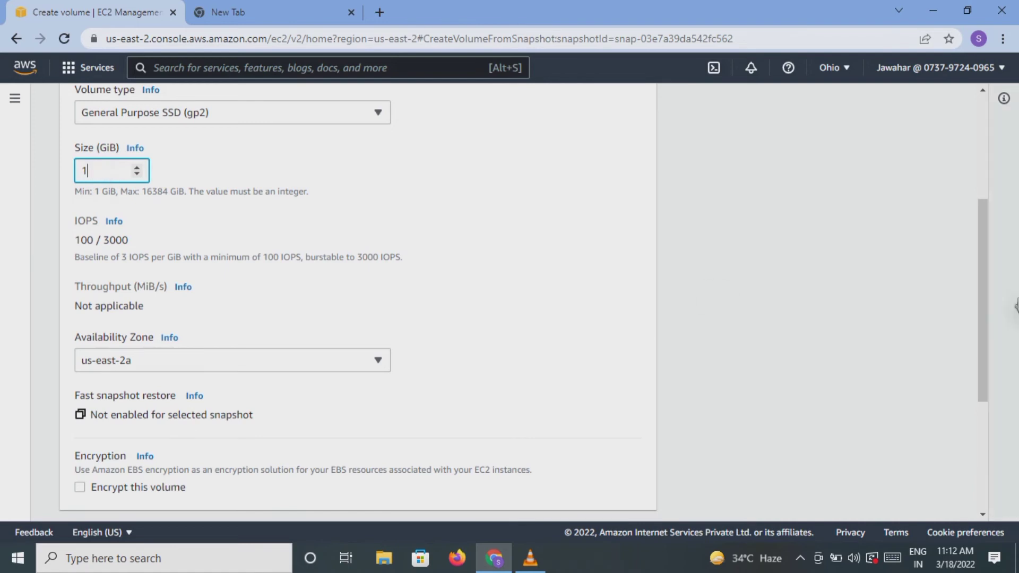
# Choose availability zone us-east-2a for the new volume and create it without encryption or tags.
pyautogui.moveTo(984, 314); pyautogui.dragTo(985, 350)
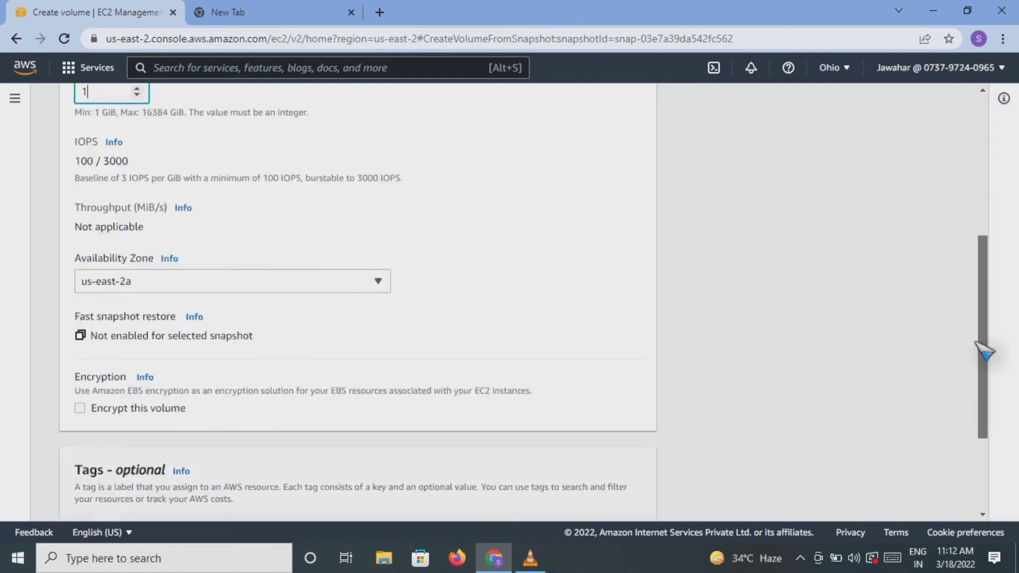
pyautogui.scroll(-1, 61, 220)
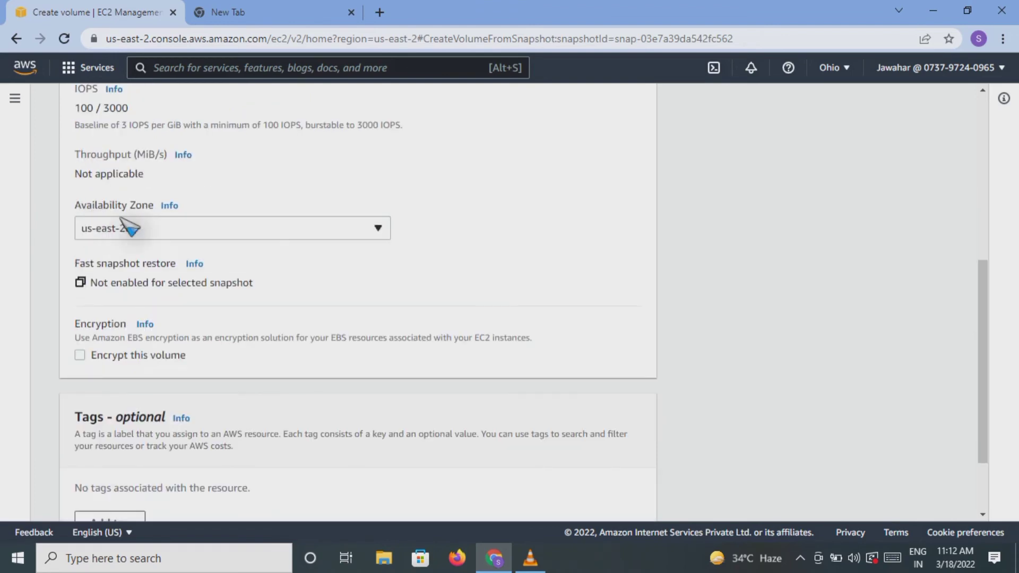
pyautogui.click(378, 228)
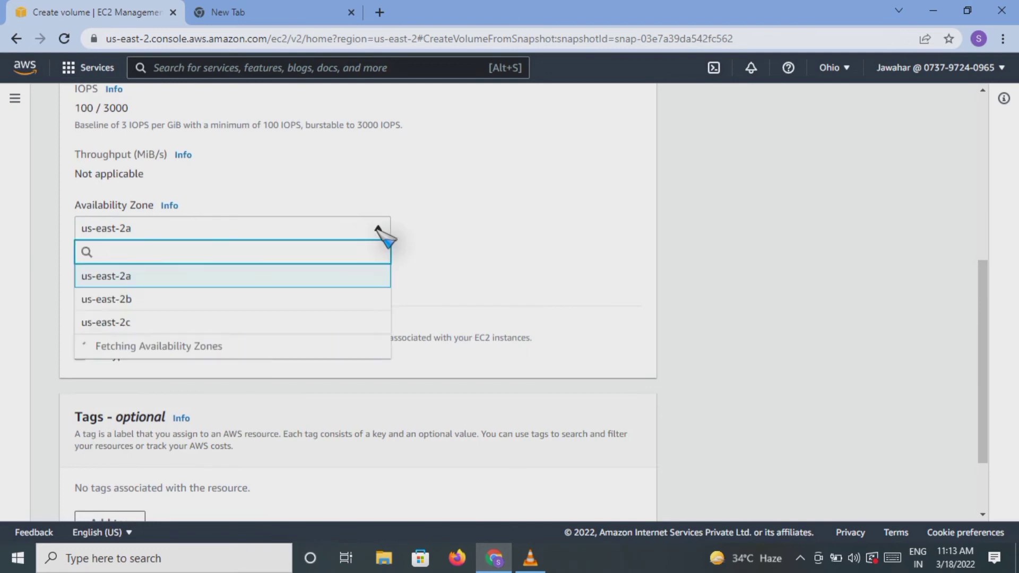
pyautogui.click(378, 228)
pyautogui.click(377, 228)
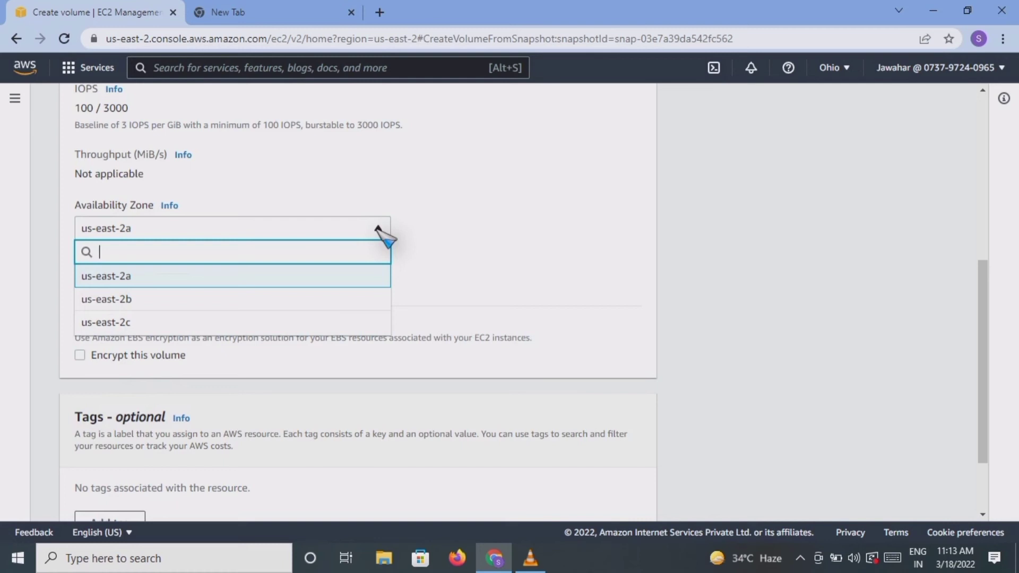
pyautogui.click(235, 277)
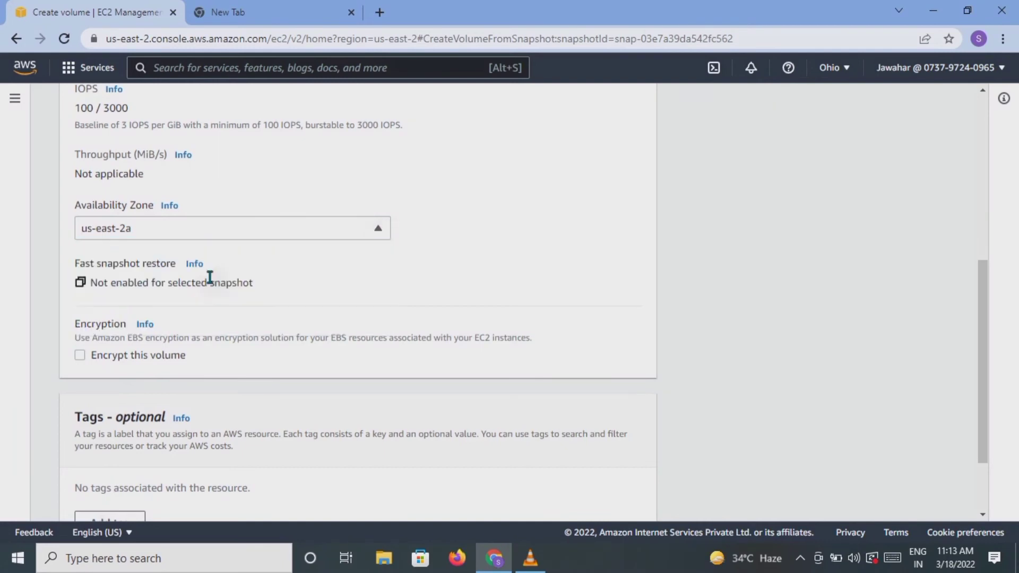
pyautogui.moveTo(984, 322); pyautogui.dragTo(978, 335)
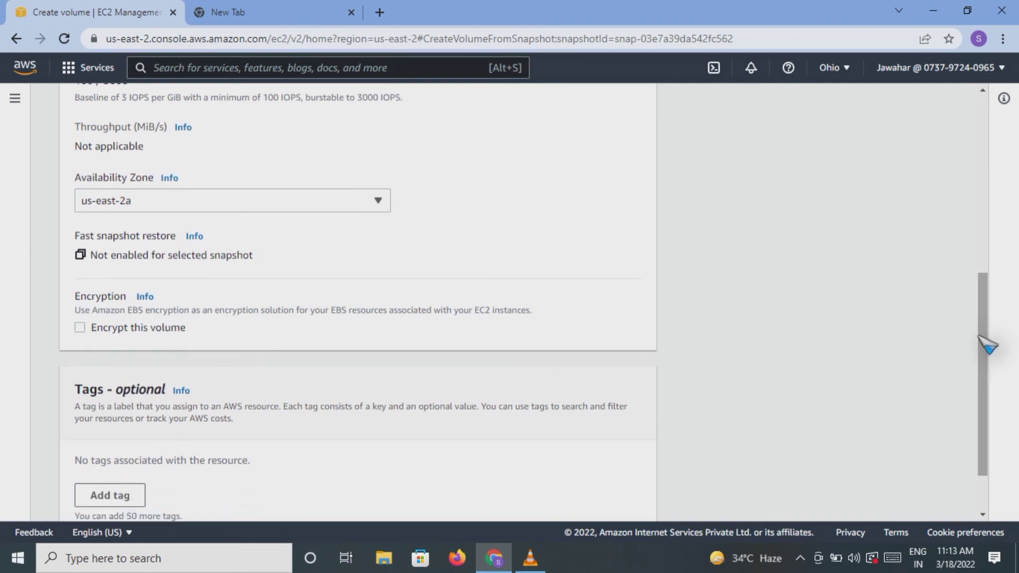
pyautogui.scroll(-1, 587, 507)
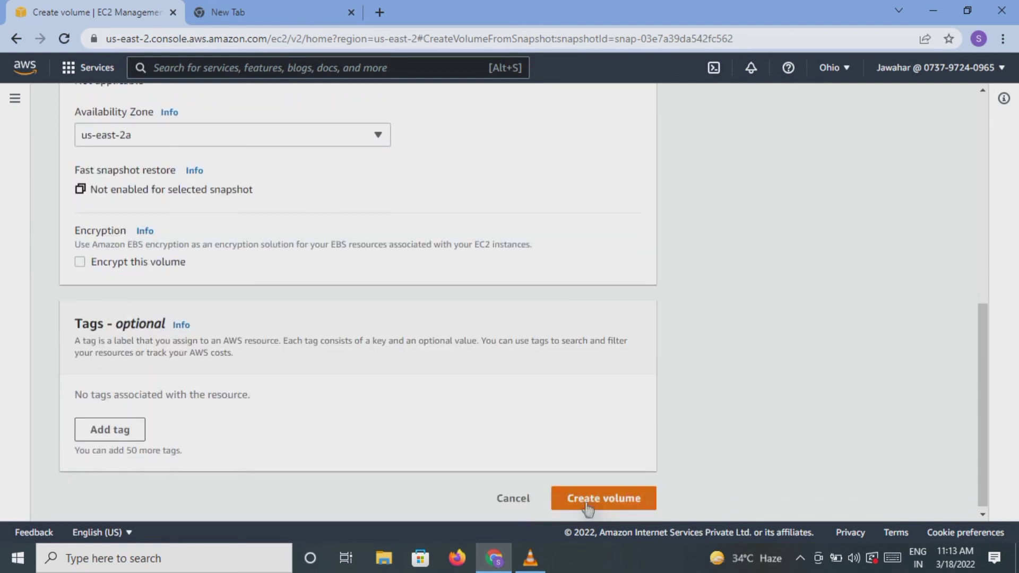
pyautogui.click(587, 507)
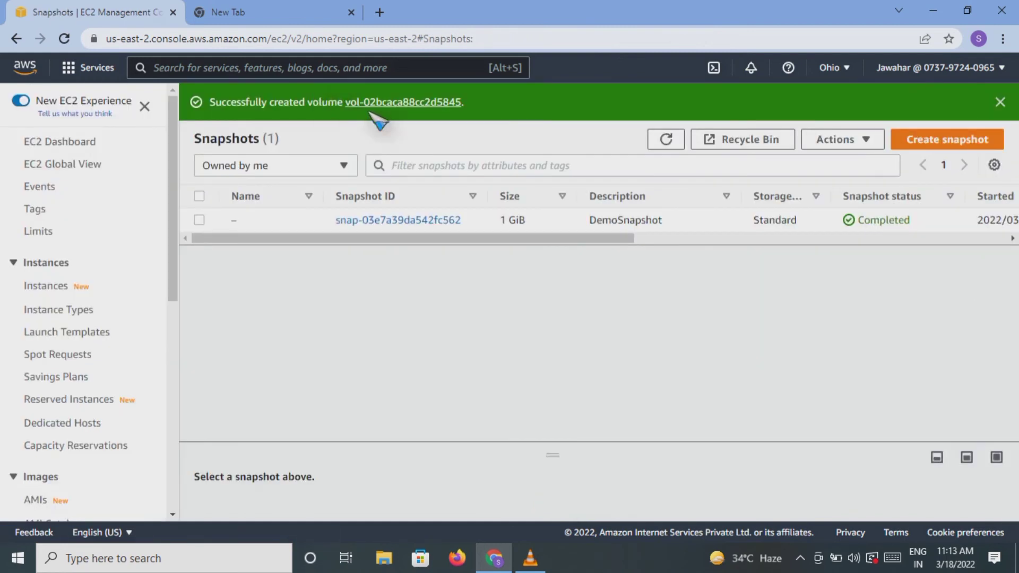
# Open the volumes list and compare the new volume's size, source snapshot and availability zone with the other volumes.
pyautogui.moveTo(171, 284); pyautogui.dragTo(171, 386)
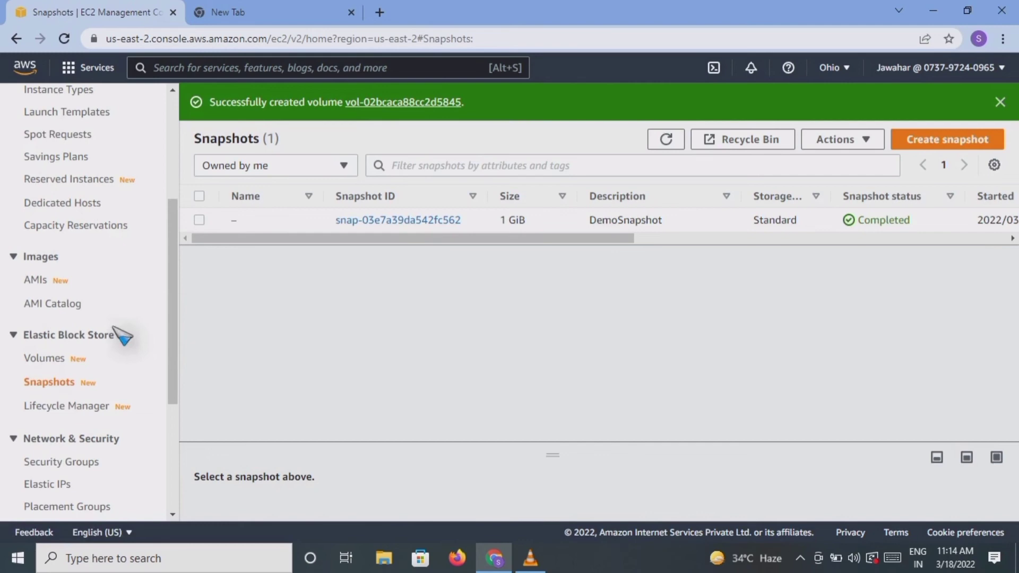
pyautogui.click(66, 351)
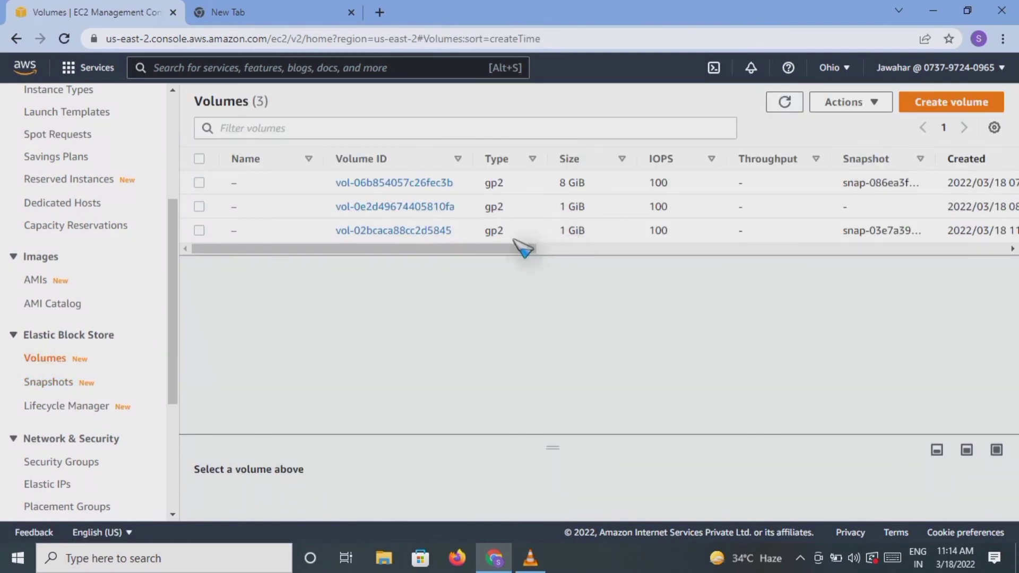
pyautogui.moveTo(514, 245); pyautogui.dragTo(557, 249)
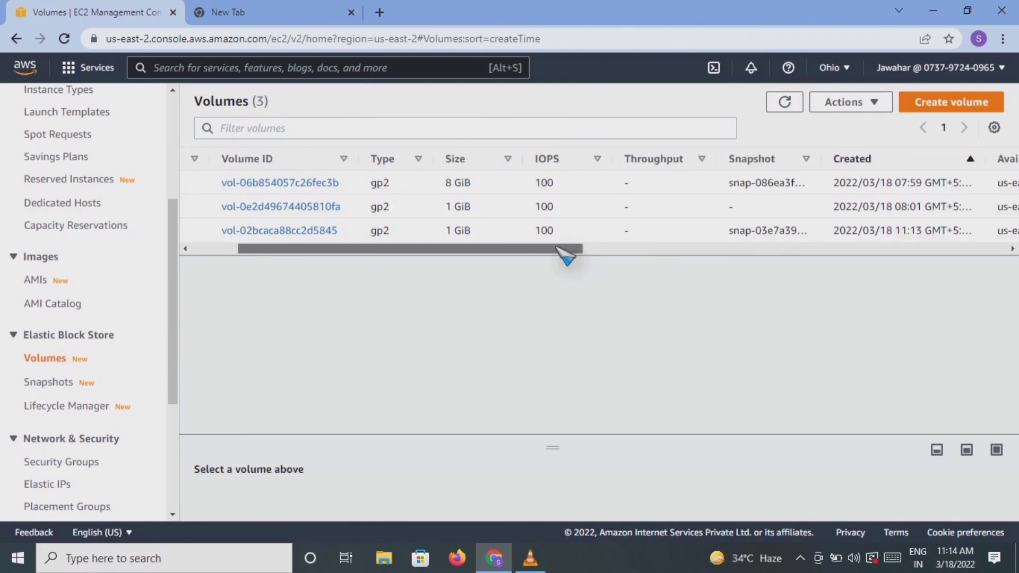
pyautogui.moveTo(556, 246); pyautogui.dragTo(604, 247)
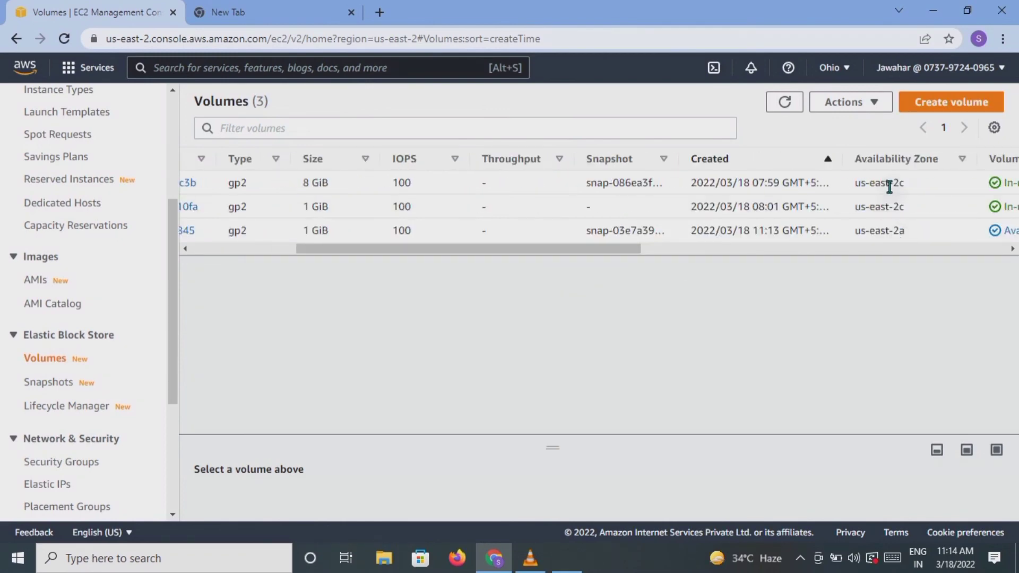